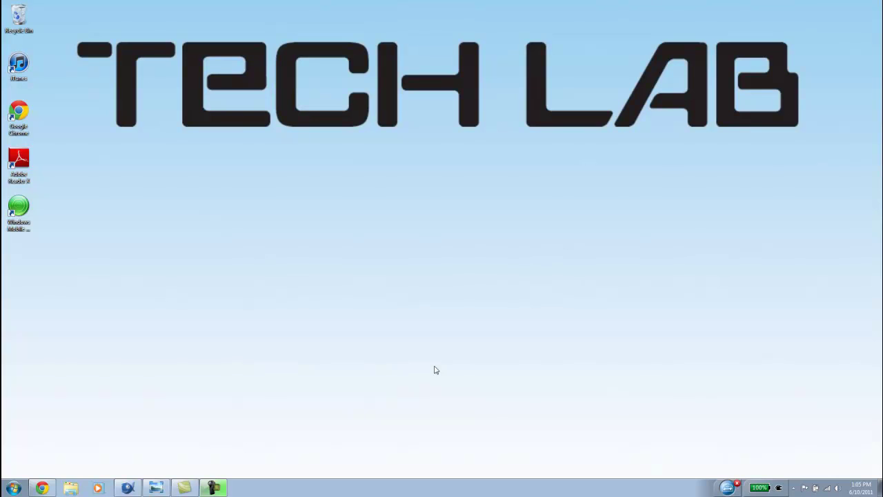
Step: Add a fourth library named 'My Stuff' beside Documents, Music and Videos
click(69, 488)
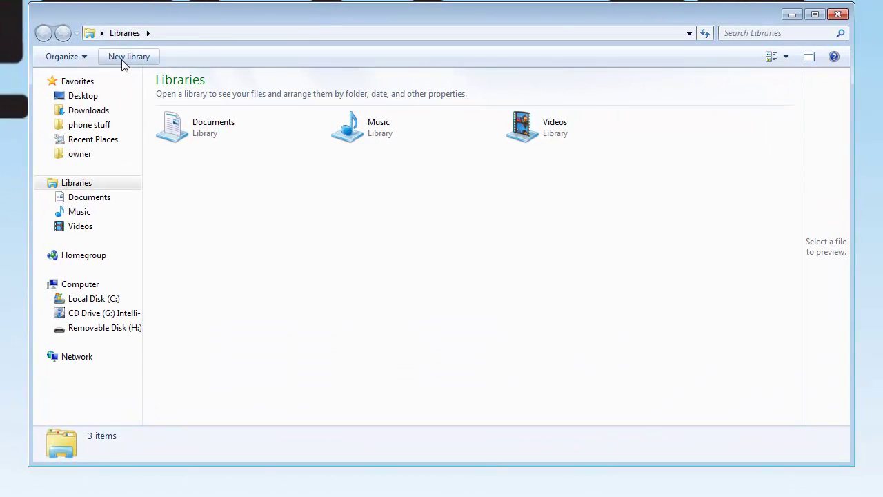
click(122, 60)
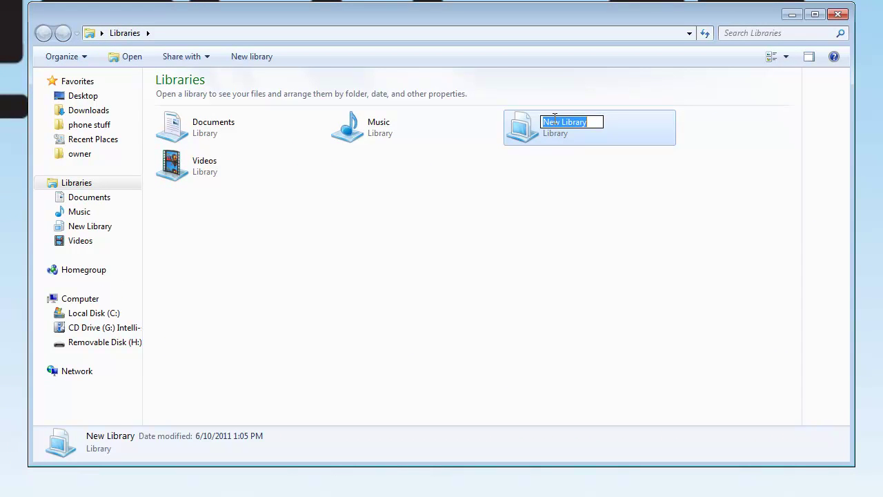
text(My Stuff)
click(566, 225)
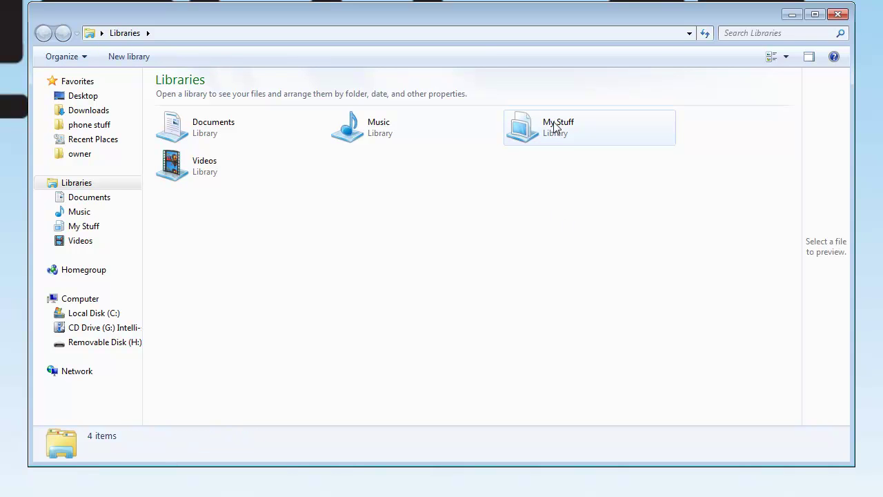
click(555, 128)
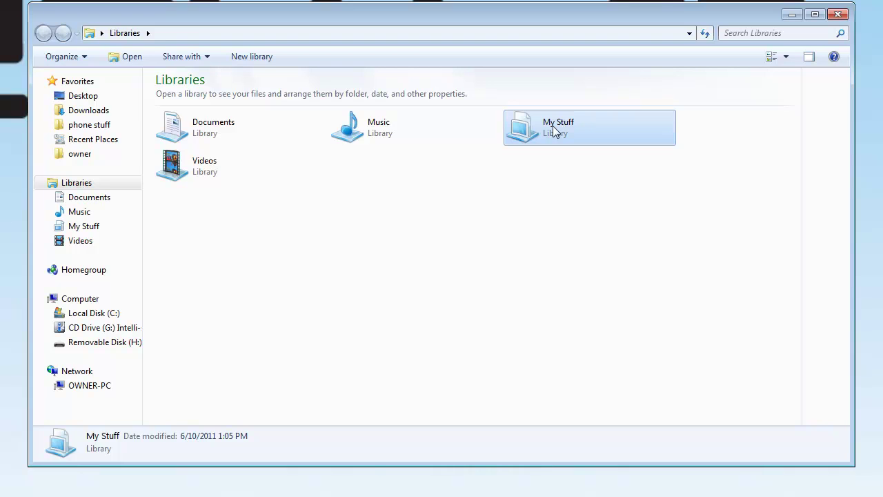
Step: Include the owner home folder in My Stuff, then add a new folder inside it
double_click(547, 127)
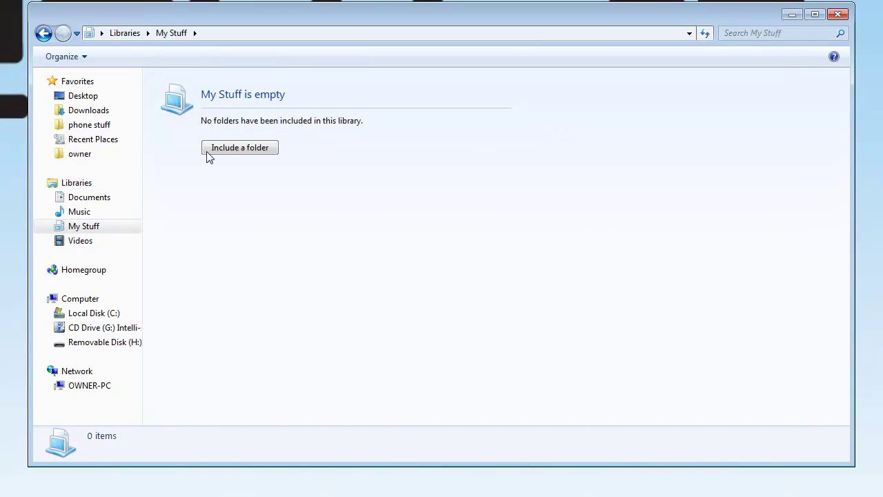
click(245, 146)
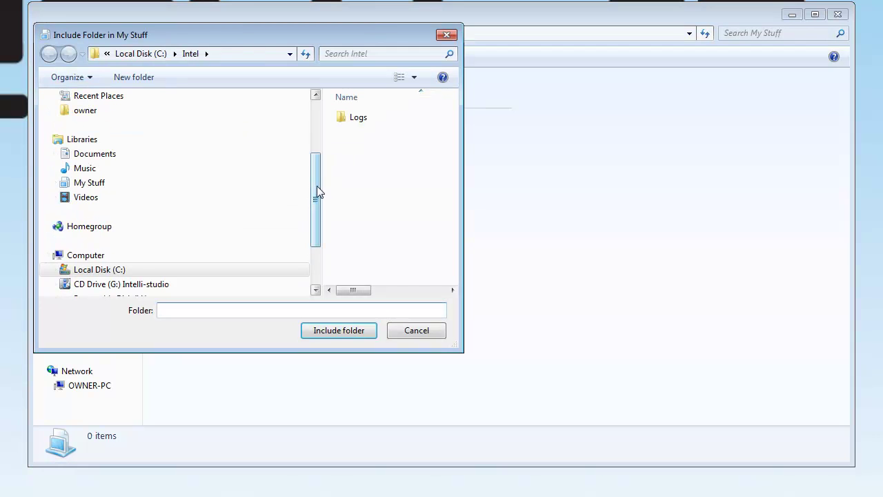
drag(316, 190, 315, 128)
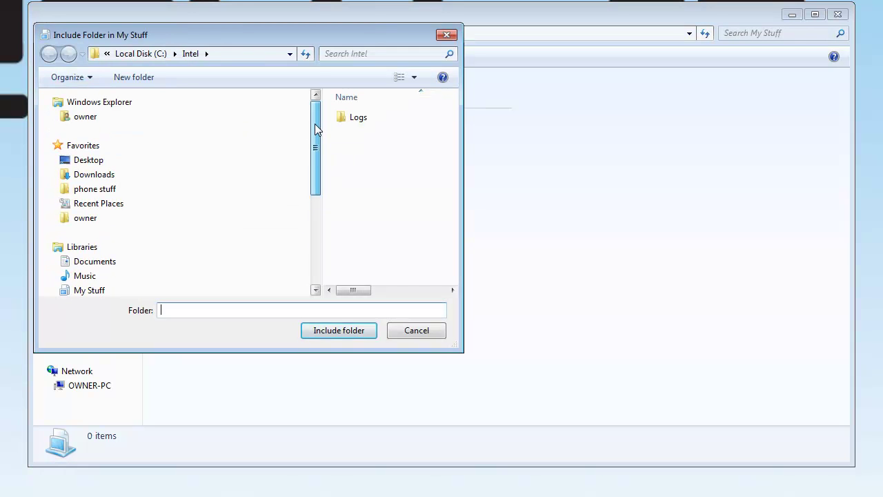
click(85, 117)
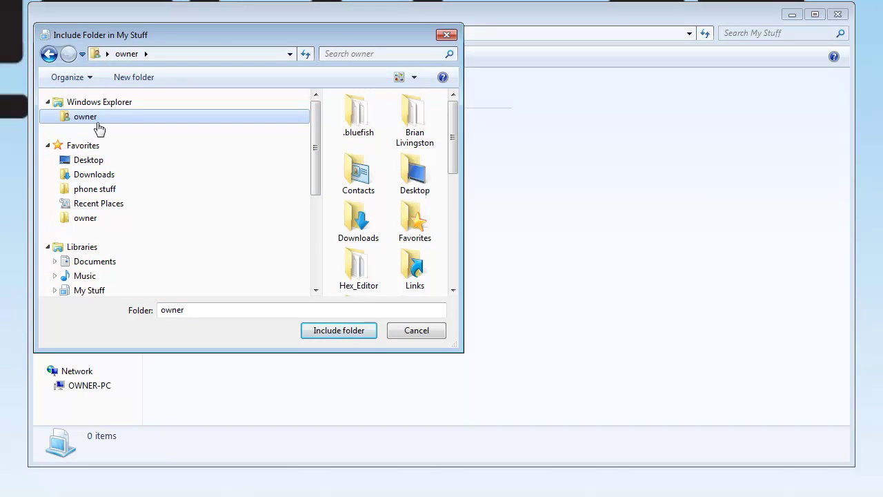
click(341, 329)
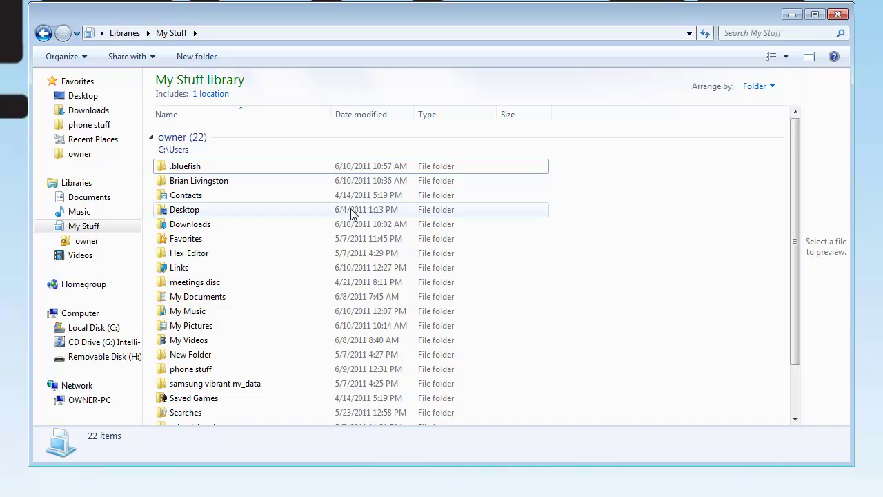
click(206, 58)
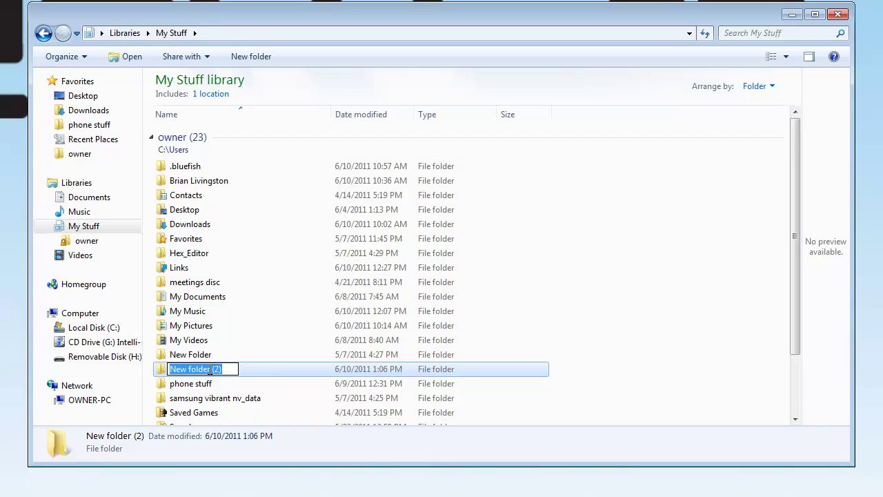
Step: Confirm New folder (2) and add the phone stuff folder as a My Stuff location
click(580, 373)
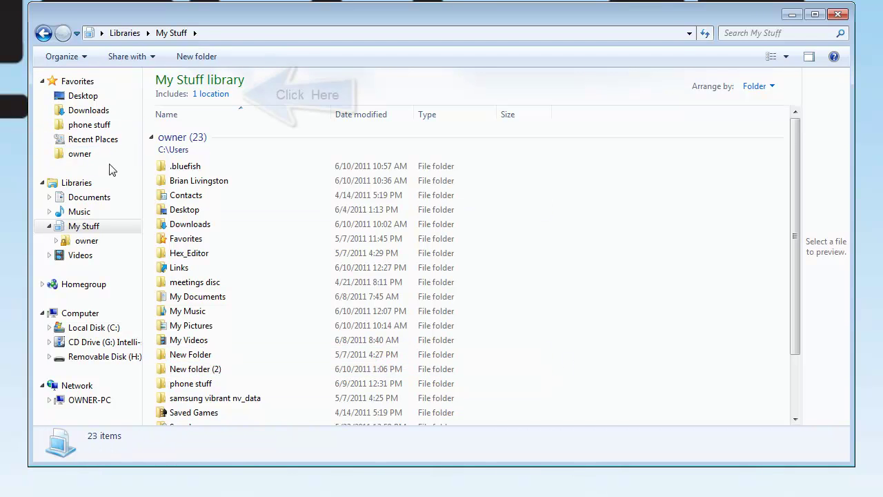
click(215, 96)
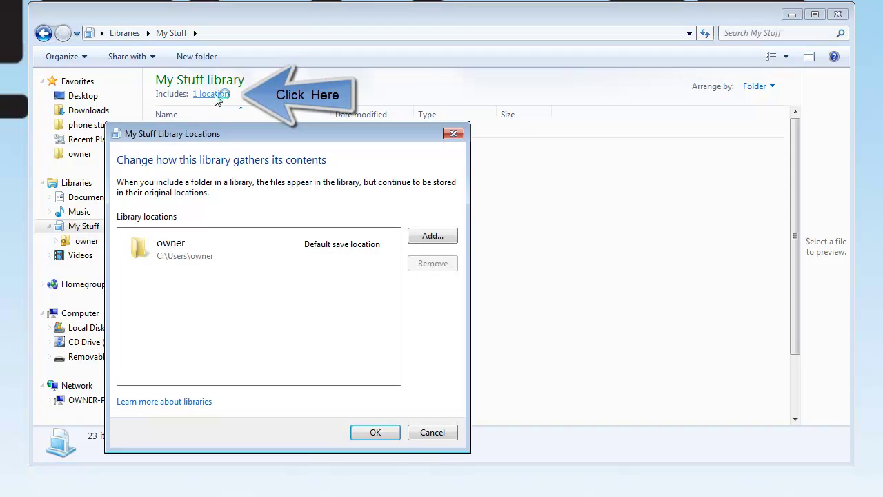
click(433, 236)
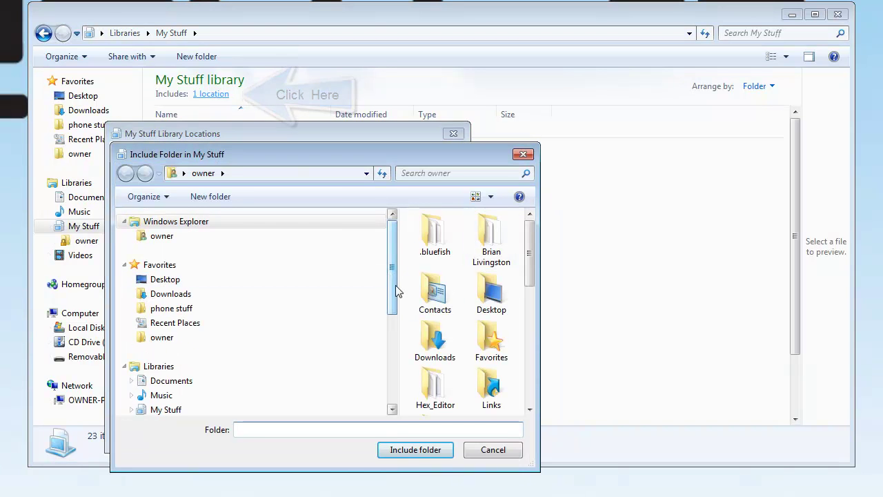
scroll(392, 291, down, 2)
click(172, 273)
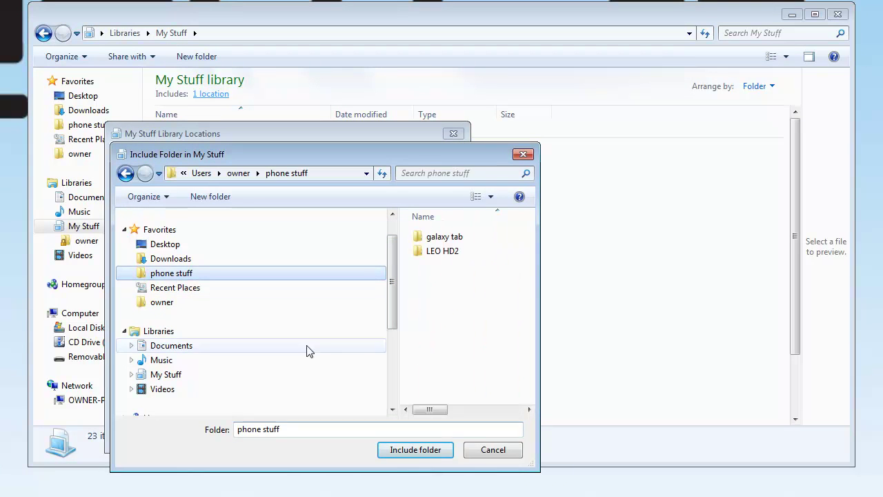
click(414, 453)
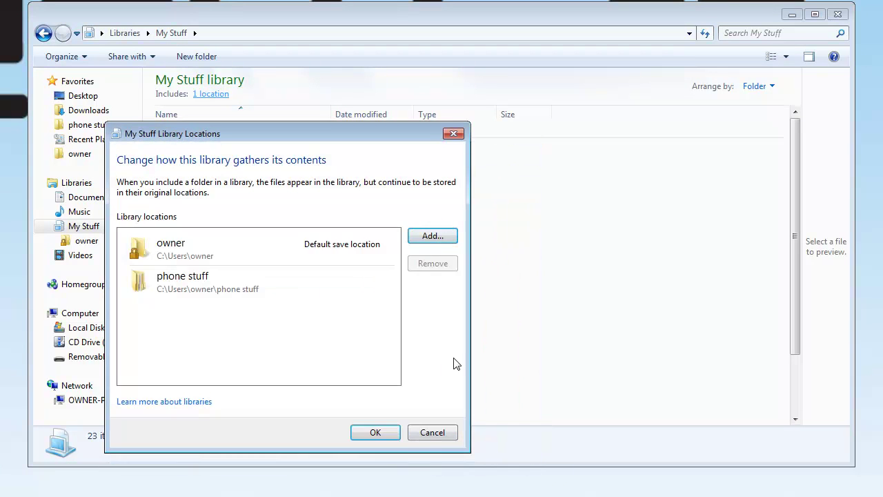
Step: Add C:\unlock vibrant as a third location and save the library's locations
click(436, 236)
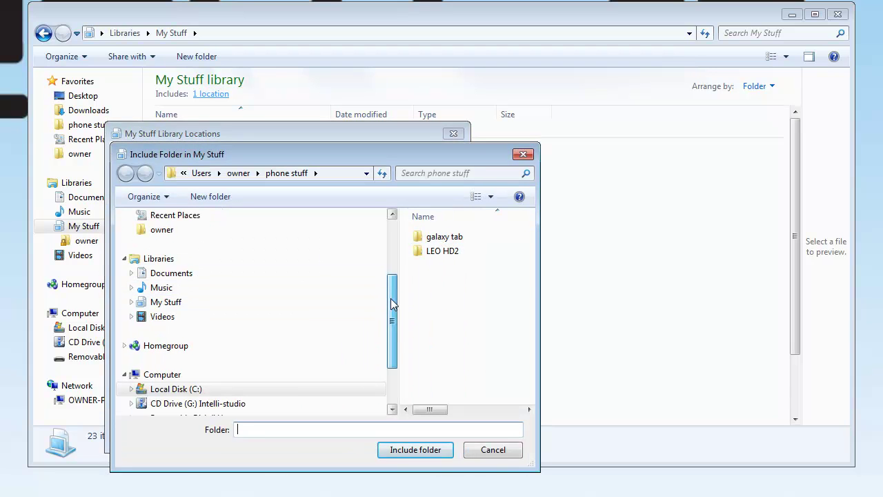
scroll(390, 298, down, 2)
click(161, 389)
click(130, 389)
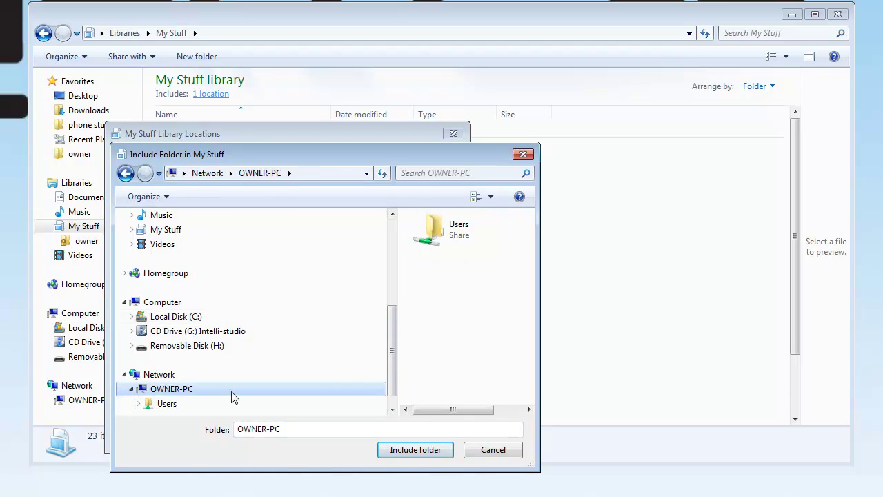
drag(391, 356, 391, 268)
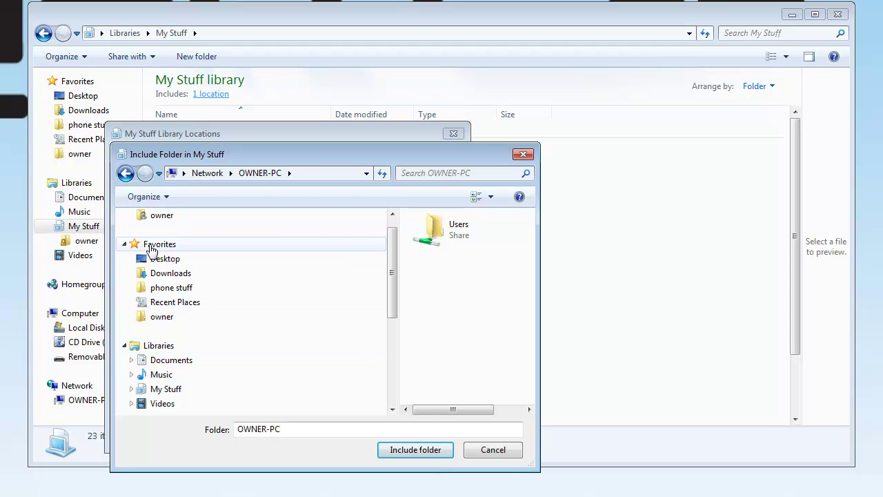
drag(393, 262, 393, 243)
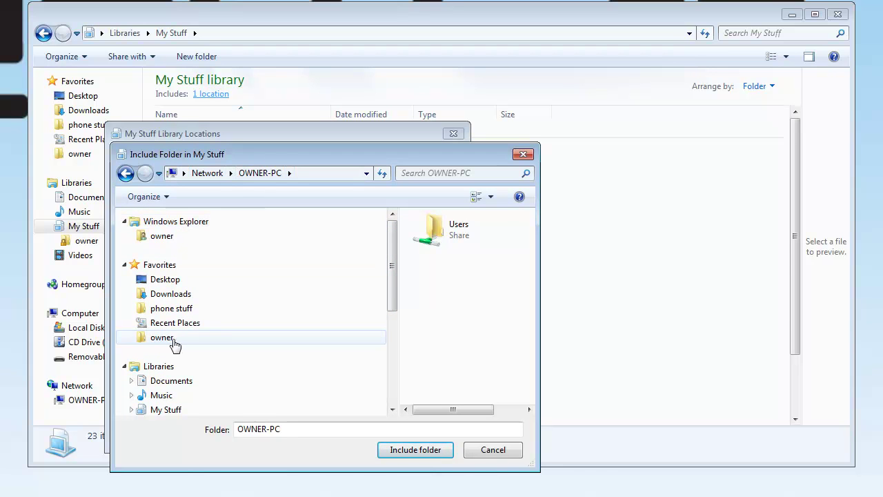
drag(393, 266, 394, 318)
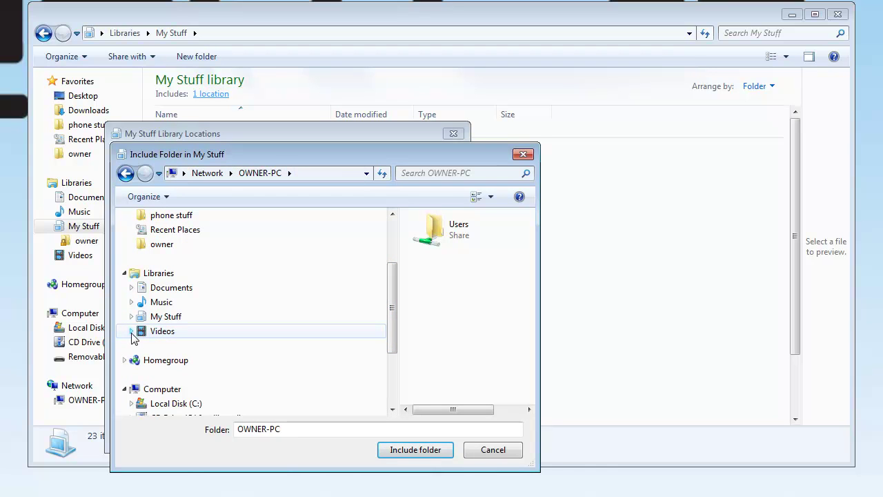
drag(390, 321, 386, 357)
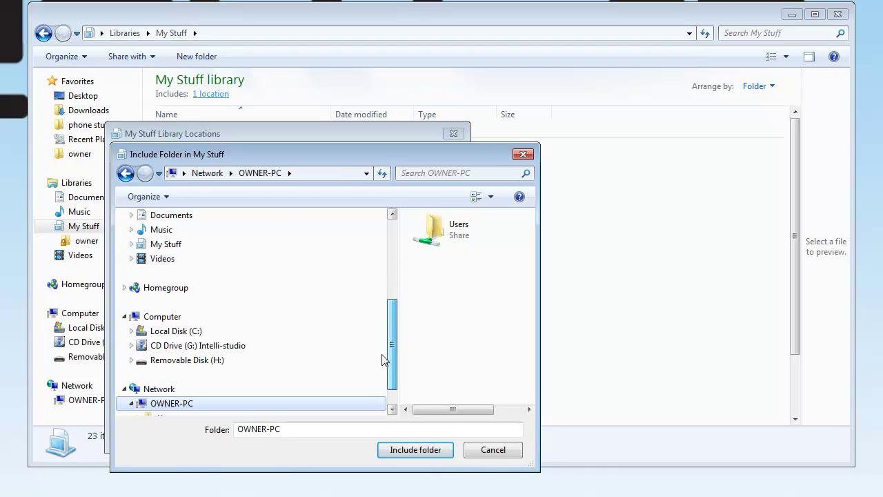
click(191, 332)
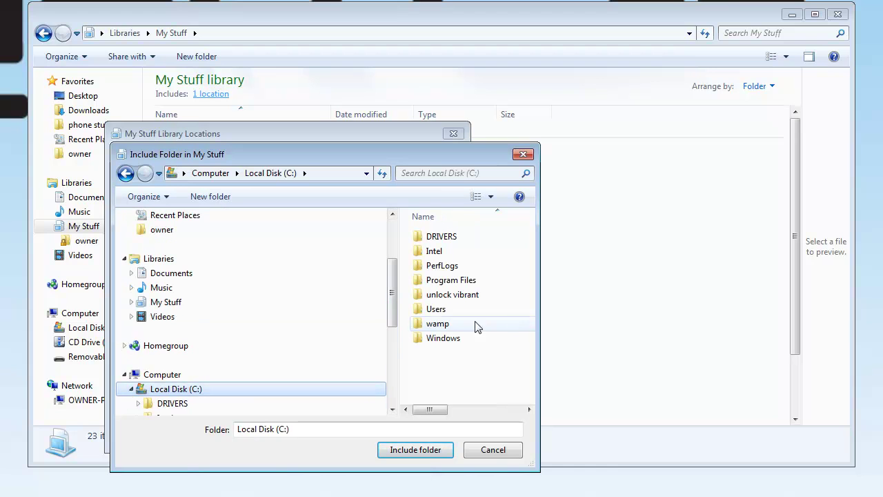
click(440, 296)
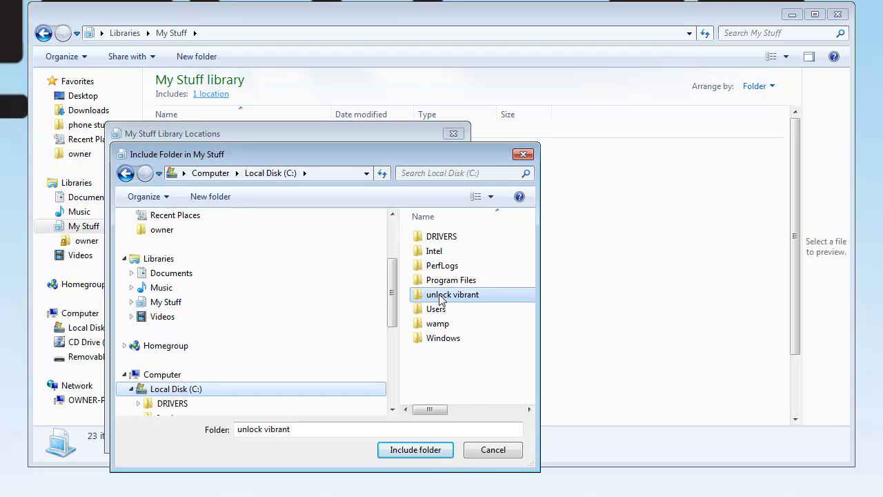
click(414, 449)
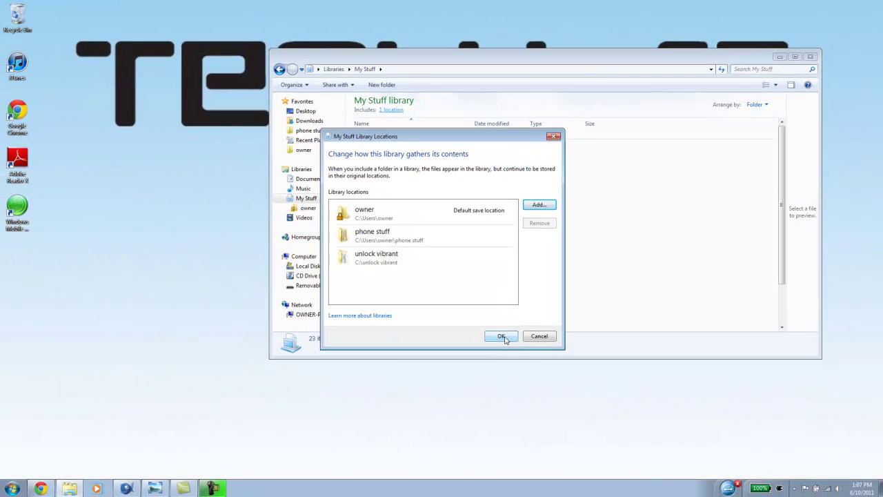
click(504, 336)
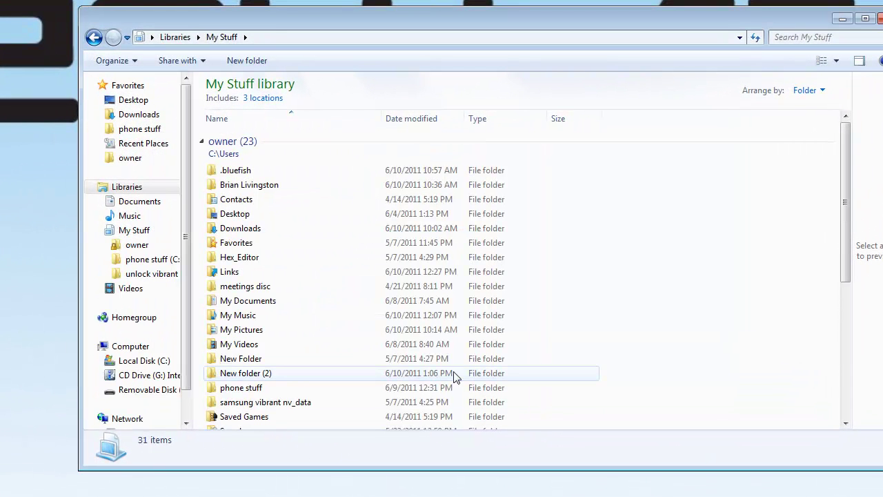
Step: Try arranging My Stuff by Date modified, then Tag, then Type
drag(711, 16, 661, 26)
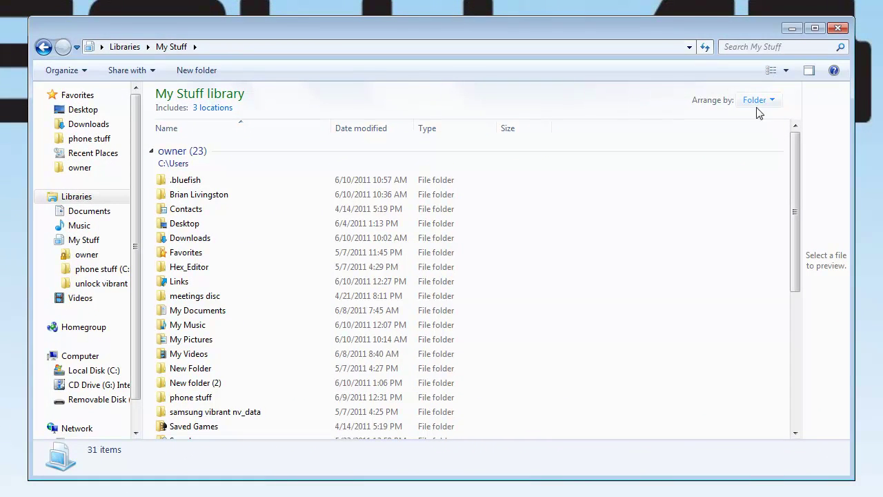
click(773, 101)
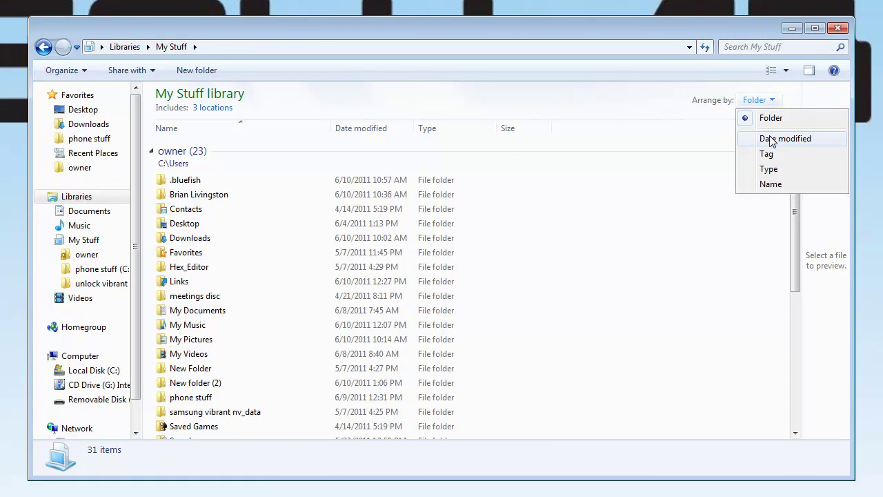
click(771, 138)
click(772, 102)
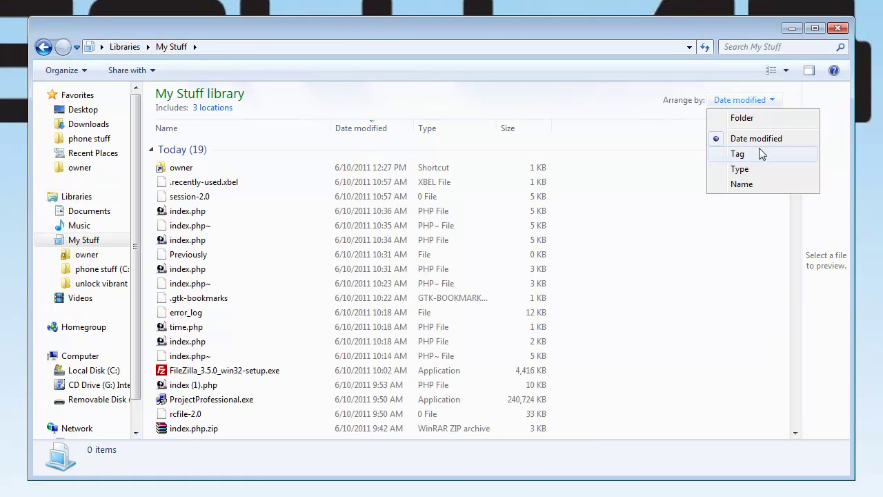
click(762, 152)
click(766, 102)
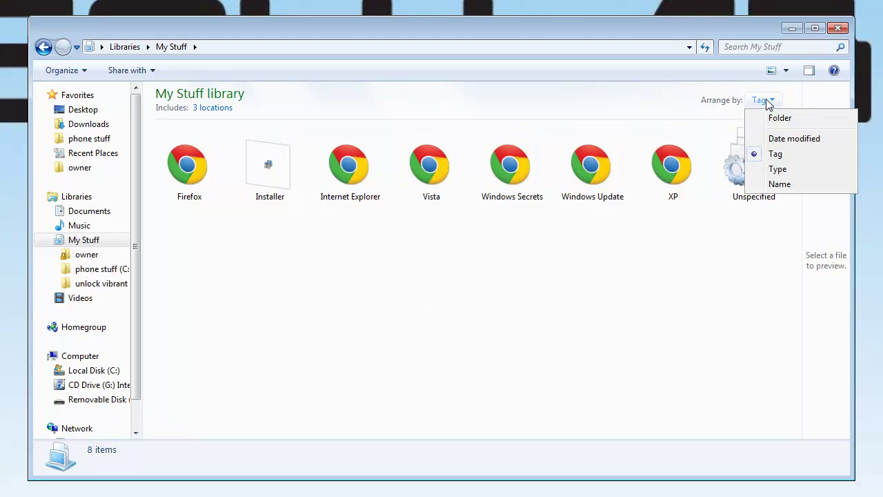
click(775, 172)
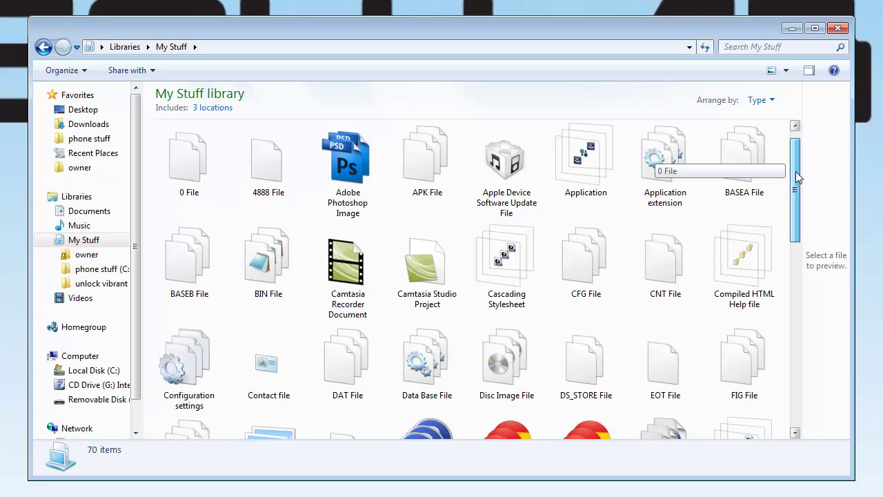
Step: Arrange My Stuff by Name and scroll through its 2,830 files
mouse_move(796, 171)
mouse_down()
mouse_move(798, 285)
mouse_move(798, 226)
mouse_move(774, 112)
mouse_up()
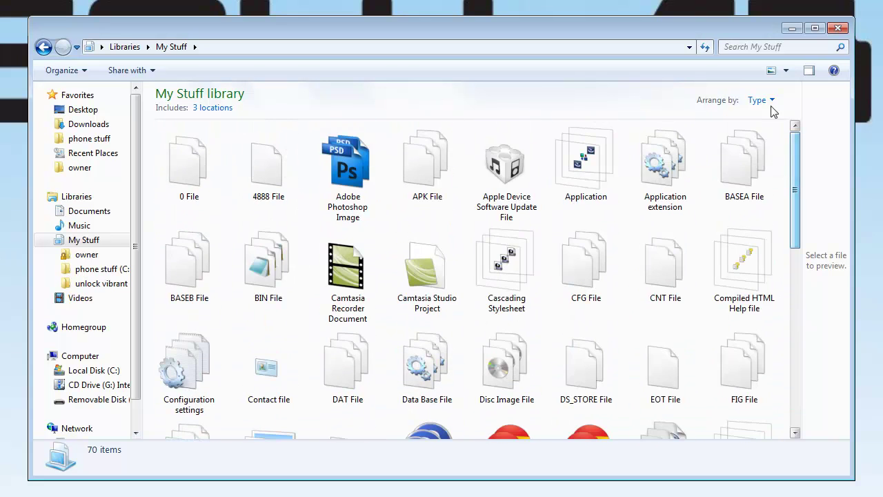
click(766, 102)
click(774, 182)
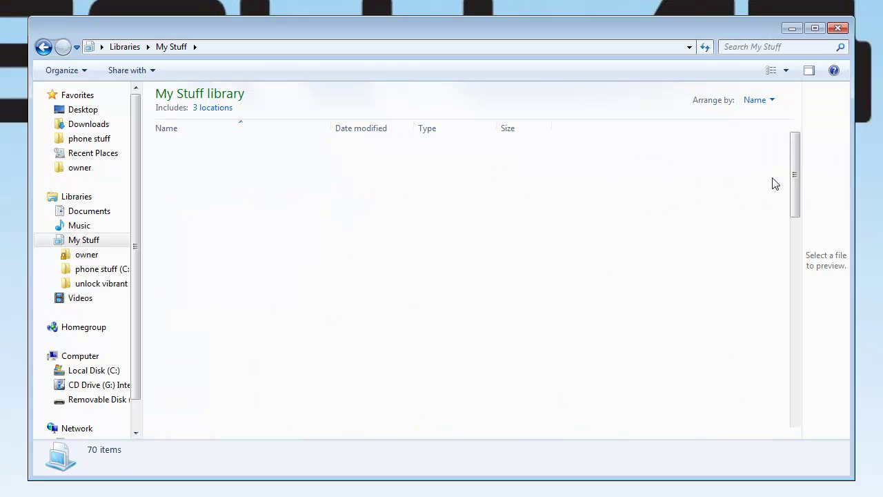
drag(795, 138, 803, 398)
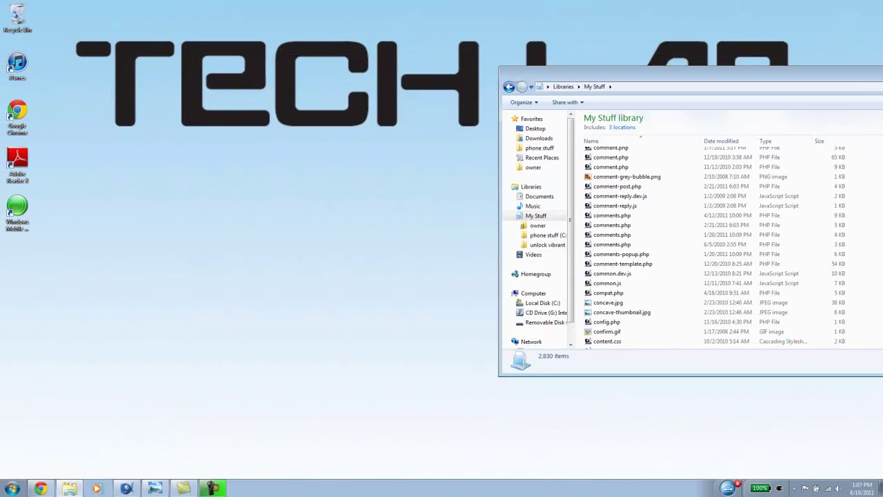
Step: Snap My Stuff to the right half and place a new Computer window on the left
key(super+Right)
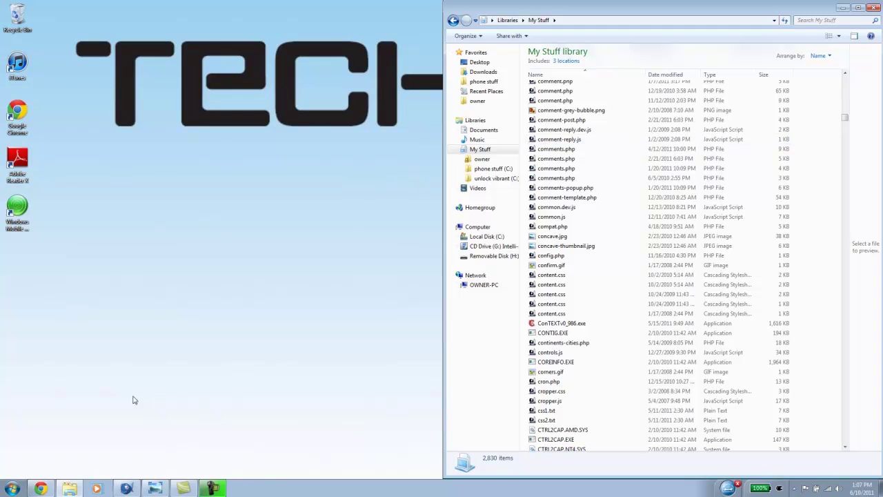
key(super+e)
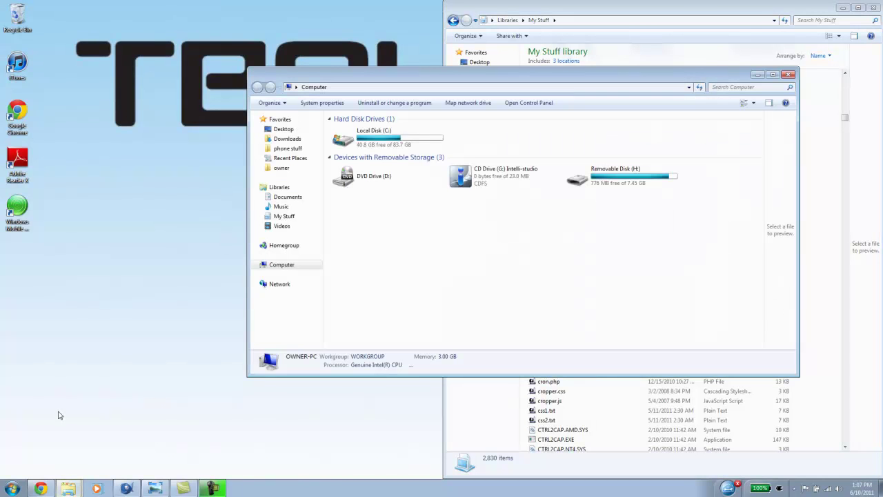
drag(472, 77, 2, 83)
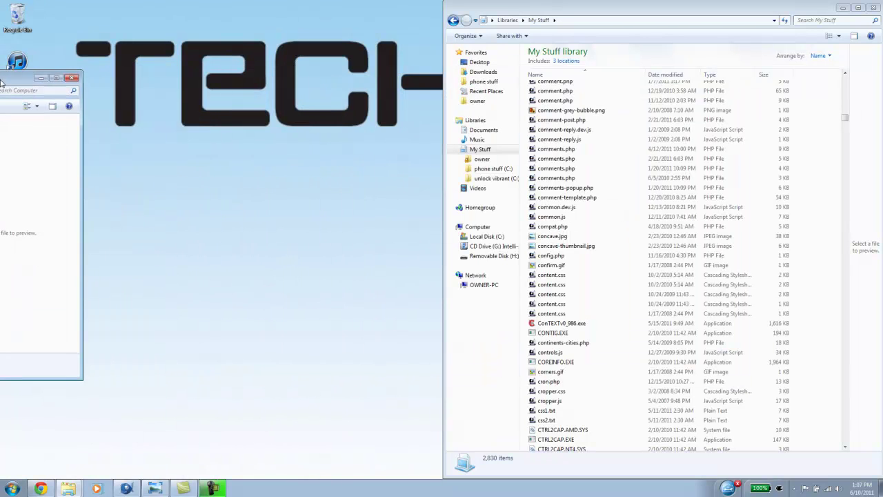
Step: Include the PerfLogs folder from Local Disk (C:) in the My Stuff library
click(142, 73)
double_click(142, 73)
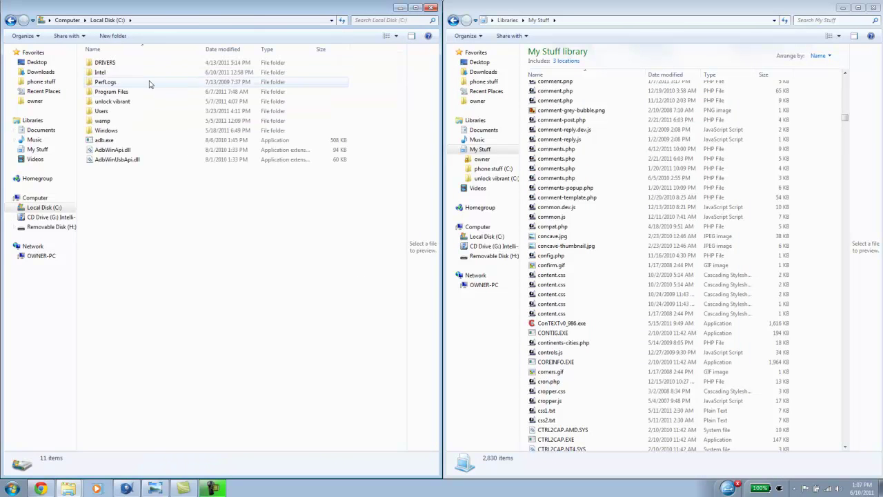
right_click(112, 86)
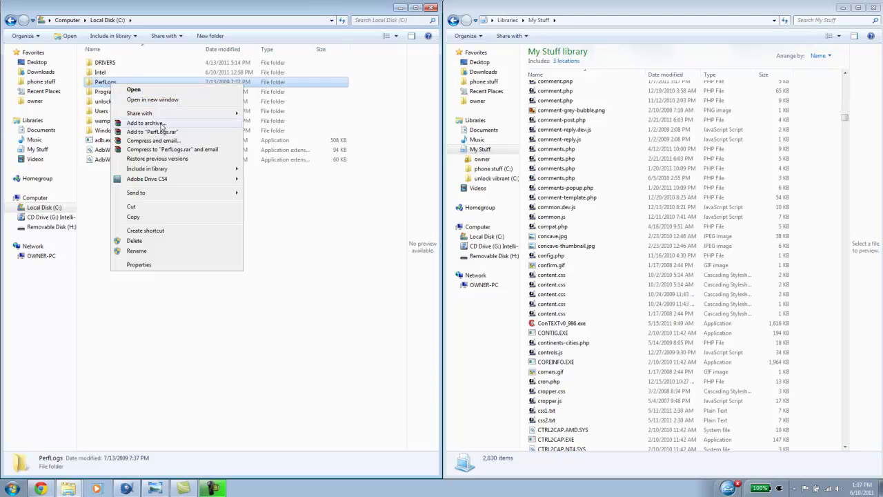
mouse_move(147, 168)
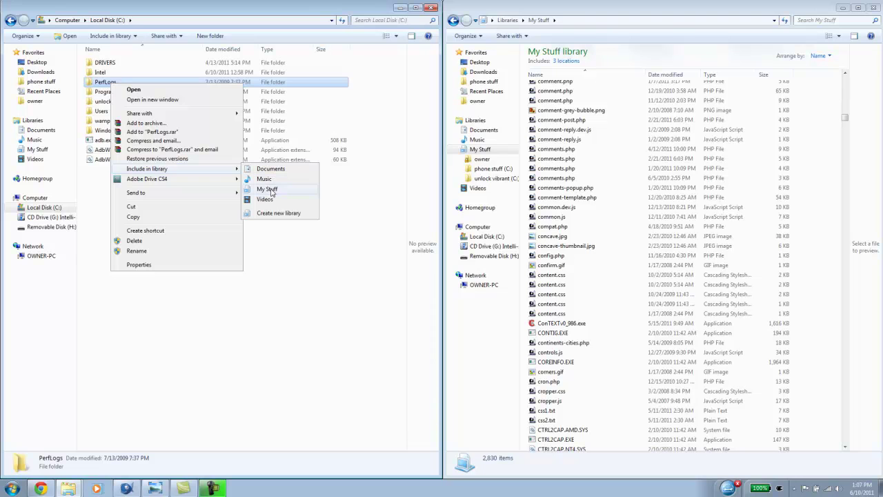
click(269, 189)
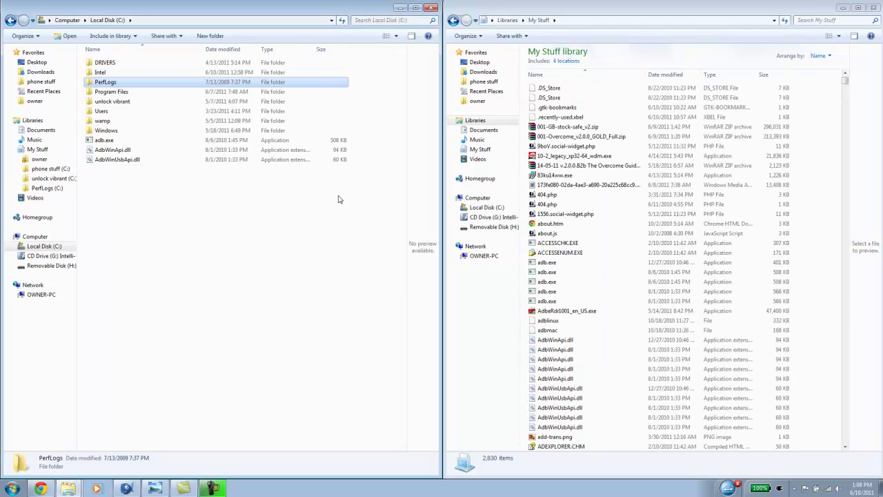
Step: Browse the owner, phone stuff, unlock vibrant and PerfLogs locations under My Stuff
click(478, 149)
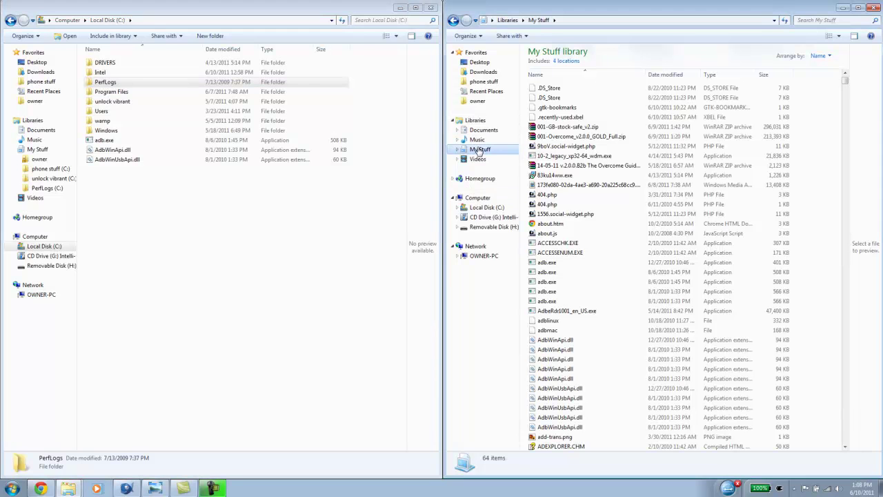
click(457, 149)
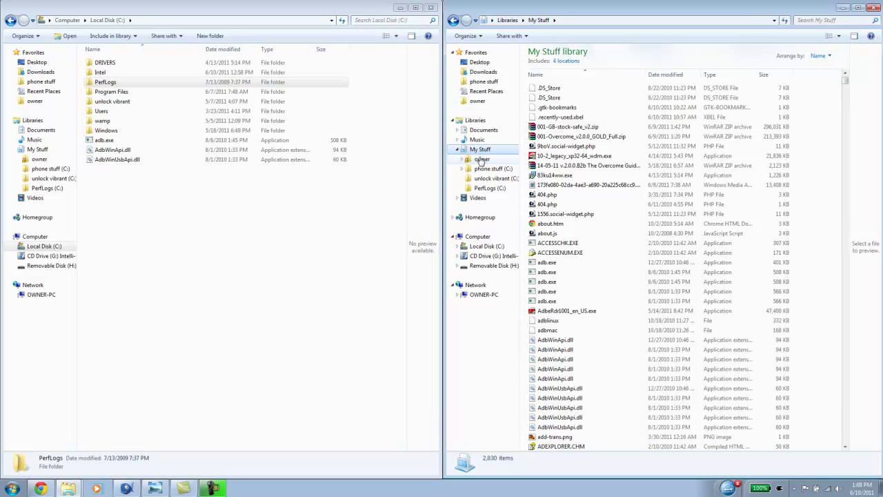
click(480, 160)
click(483, 170)
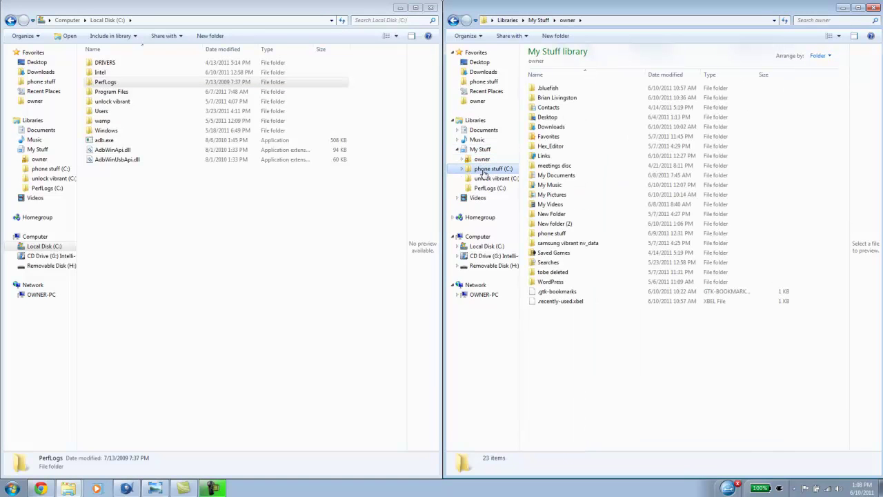
click(484, 178)
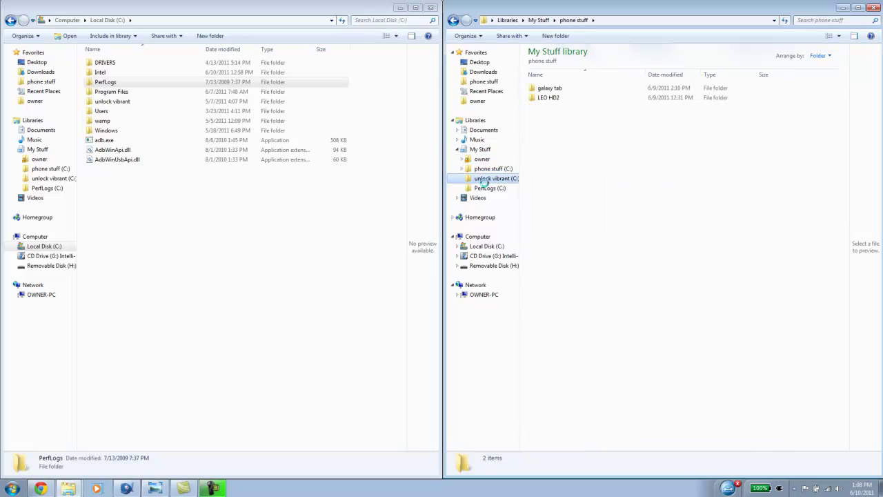
click(486, 189)
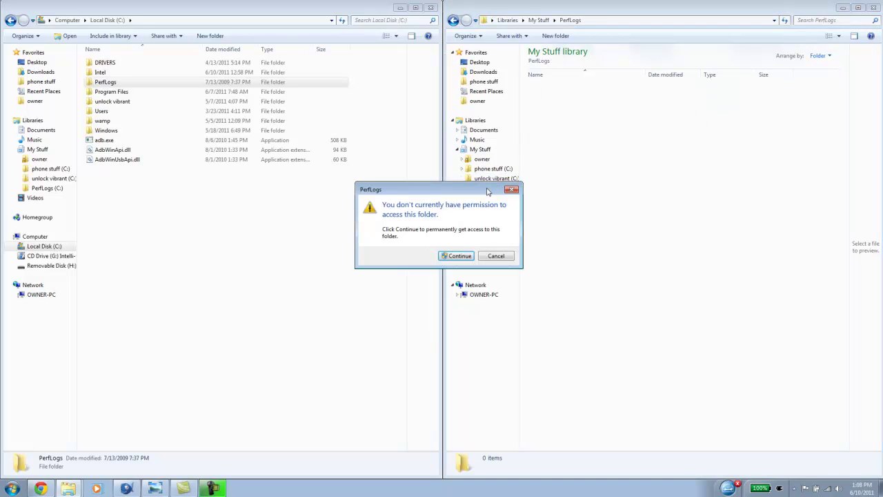
Step: Dismiss the PerfLogs permission prompt and close both Explorer windows
click(495, 257)
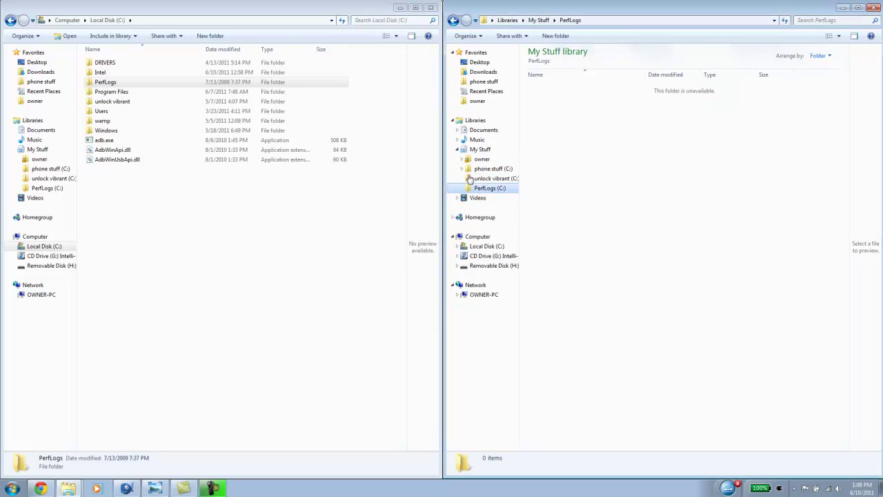
click(430, 7)
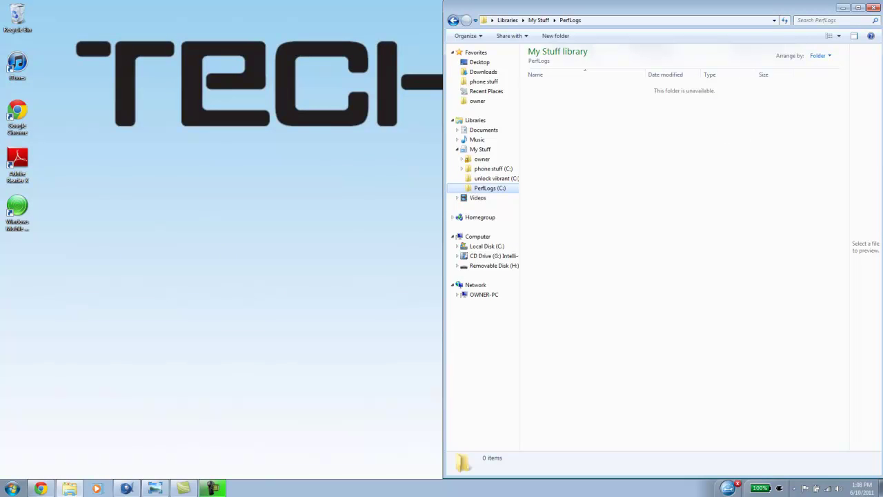
click(873, 8)
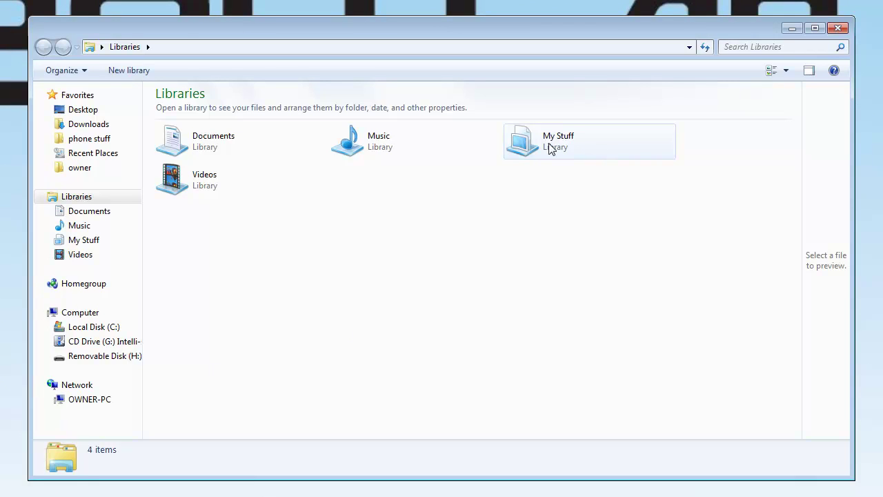
Step: Reopen My Stuff, arrange it by Folder, and close the window
double_click(549, 143)
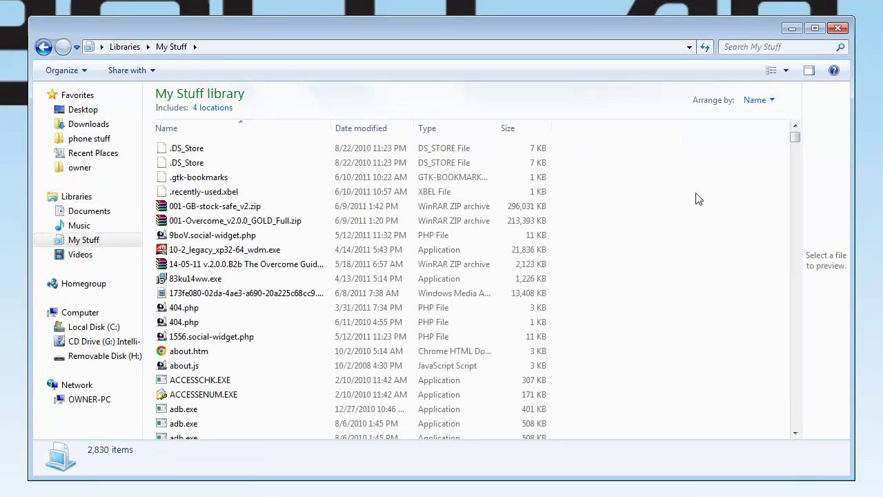
mouse_move(795, 138)
mouse_down()
mouse_move(781, 391)
mouse_move(792, 132)
mouse_up()
click(759, 100)
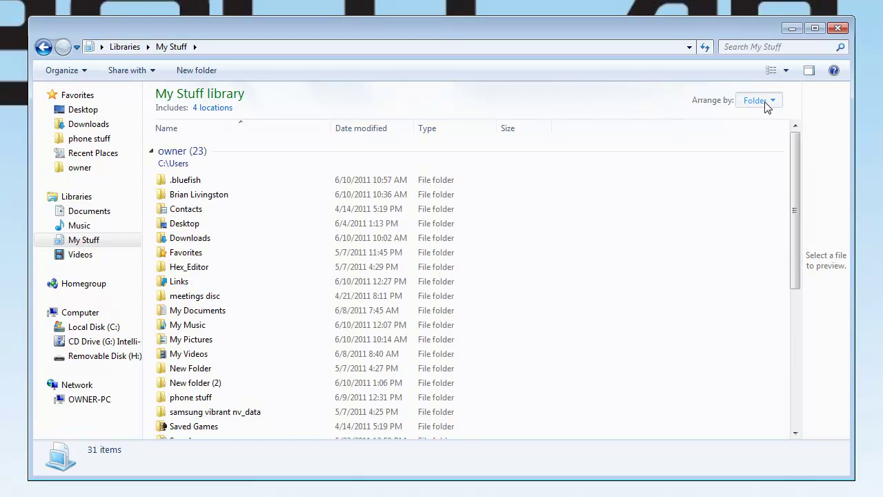
click(764, 102)
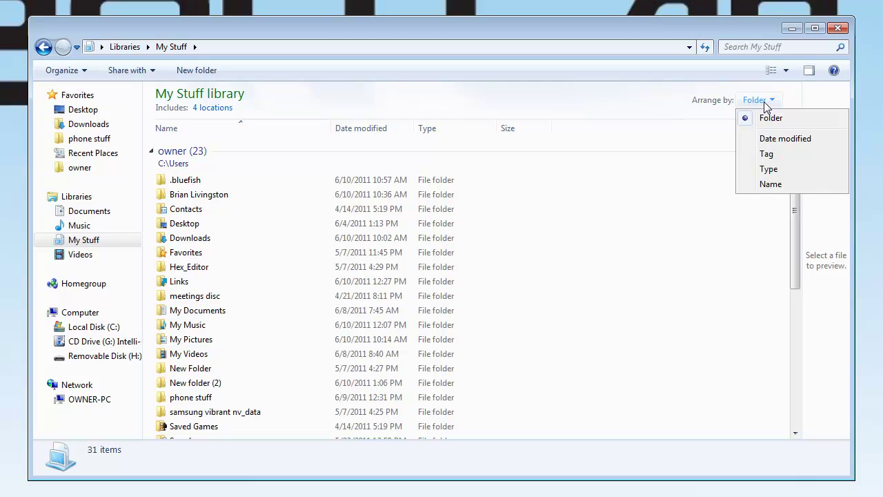
click(619, 238)
click(838, 28)
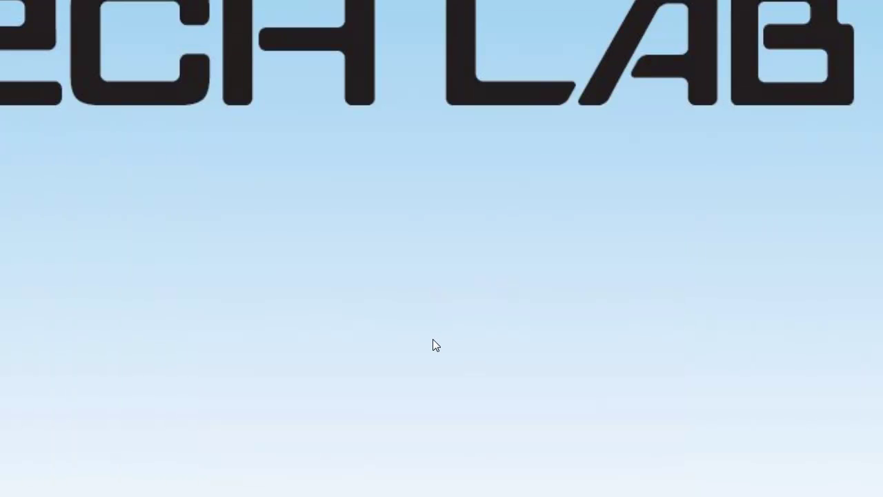